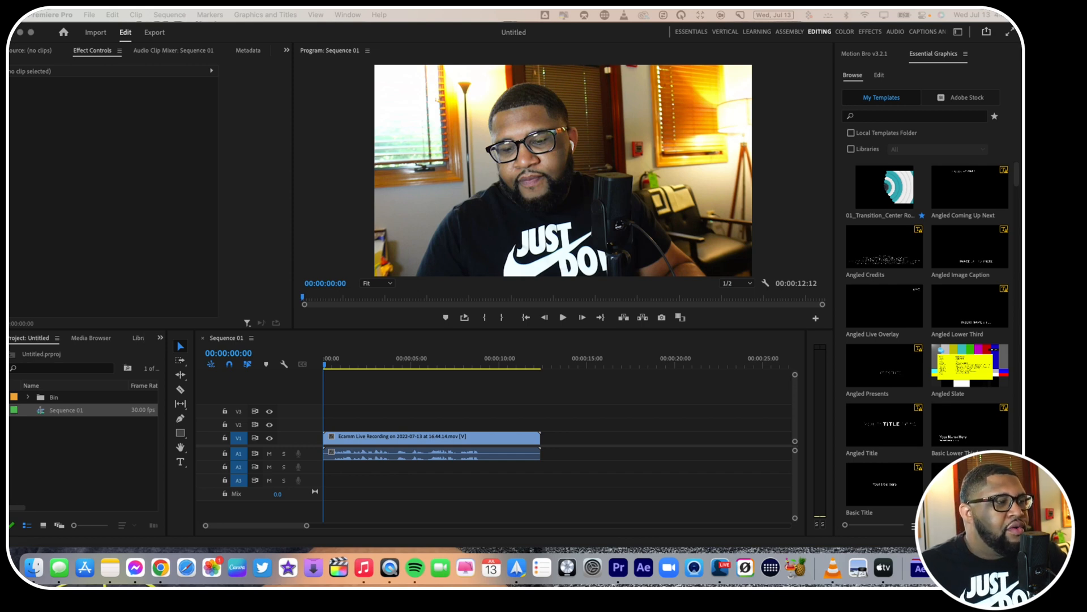
- Open the caption and transcription tools for Sequence 01
click(325, 363)
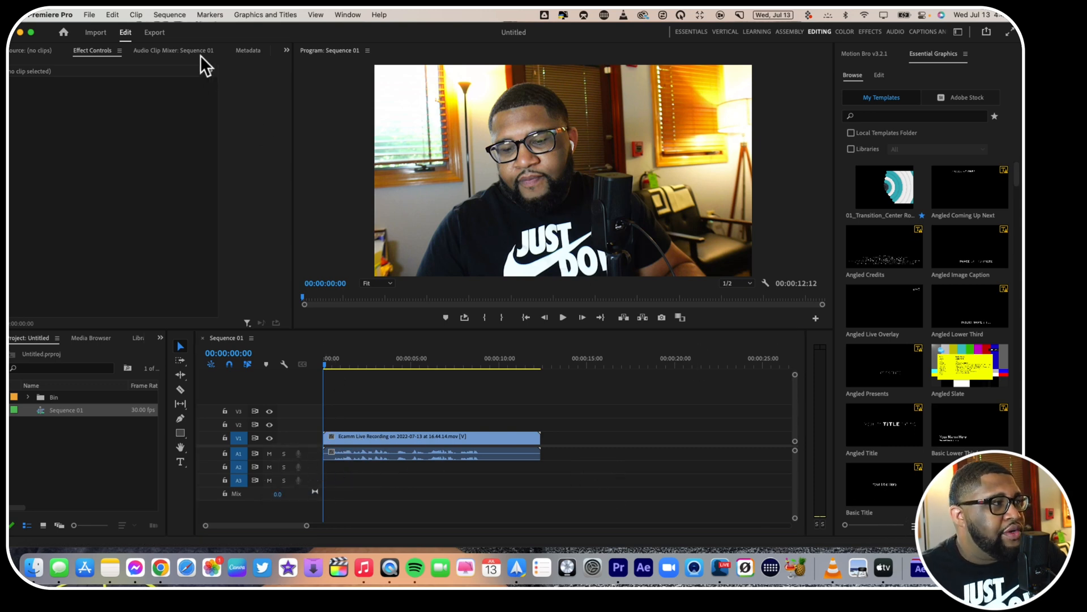
scroll(189, 48, down, 3)
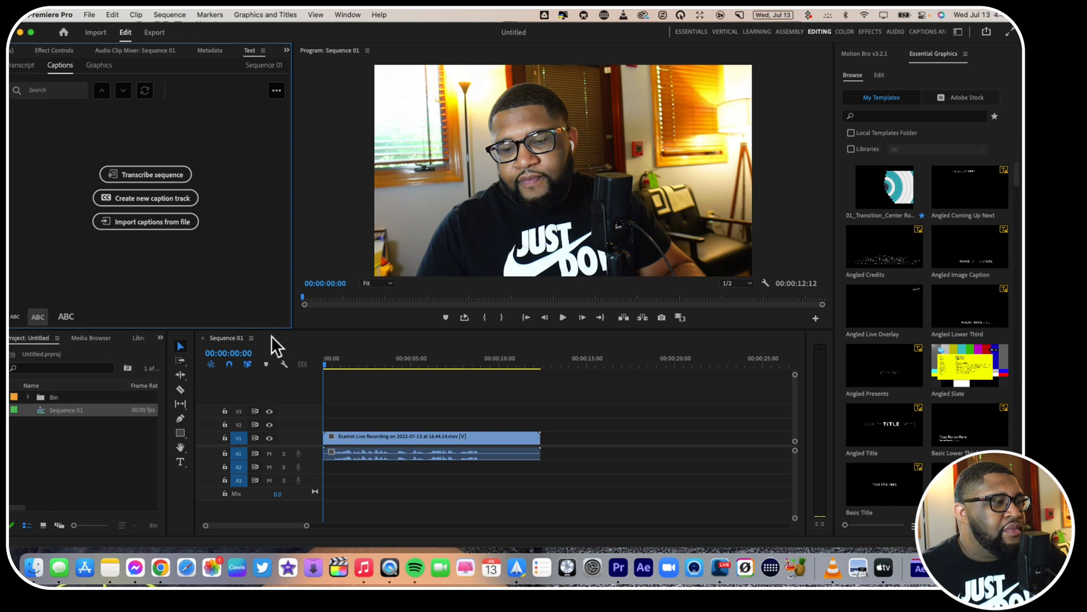
- Play Sequence 01 from its beginning to review the spoken audio, and return the playhead to the start
click(325, 362)
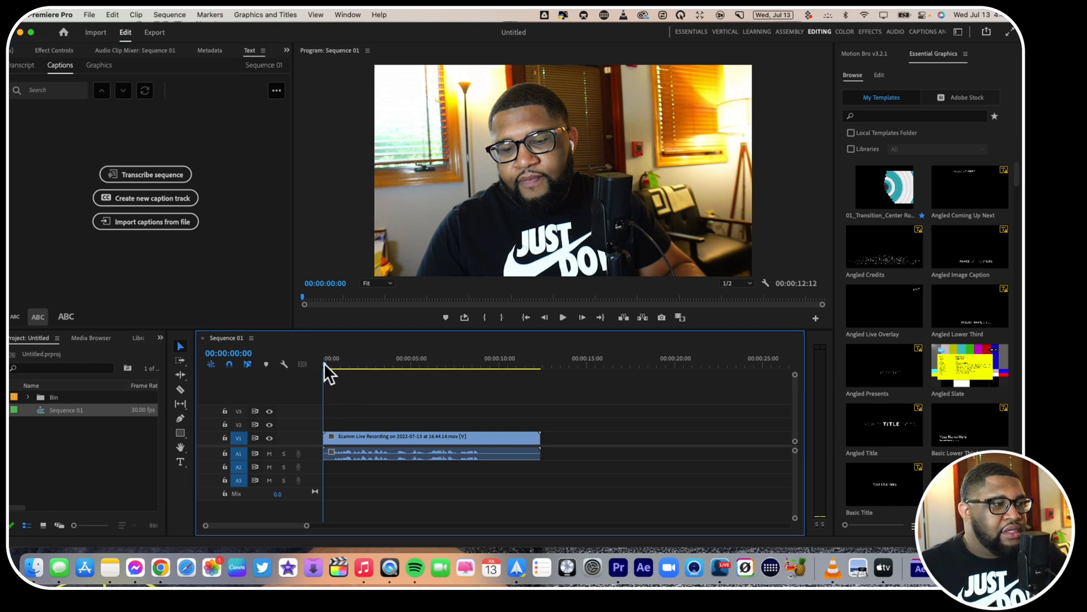
key(space)
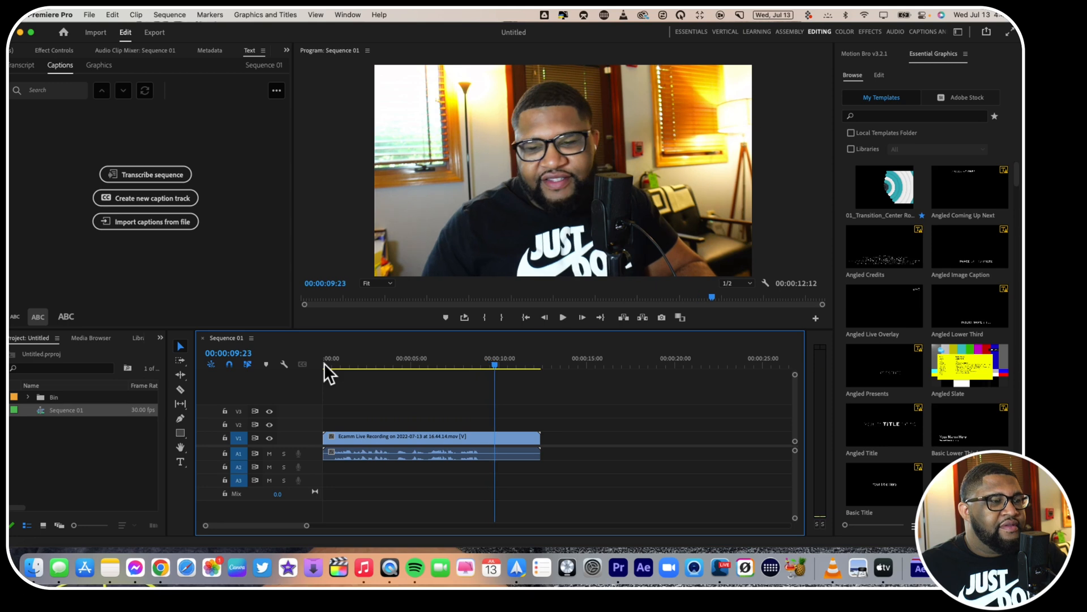
click(481, 365)
drag(480, 365, 278, 372)
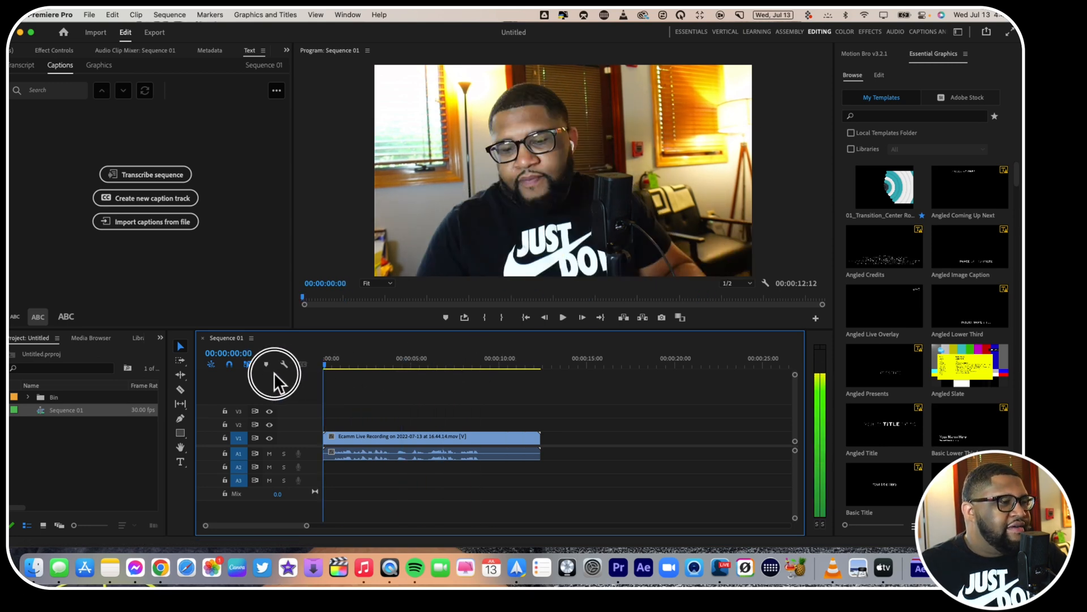
- Transcribe Sequence 01 in English from the Mix audio, recognizing when different speakers are talking
click(146, 177)
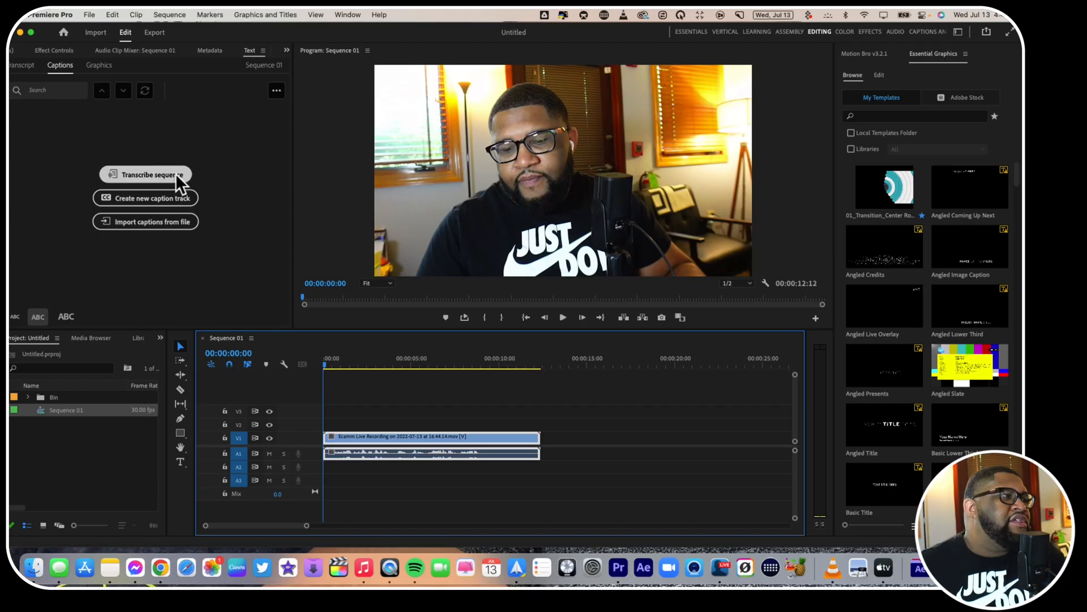
click(177, 176)
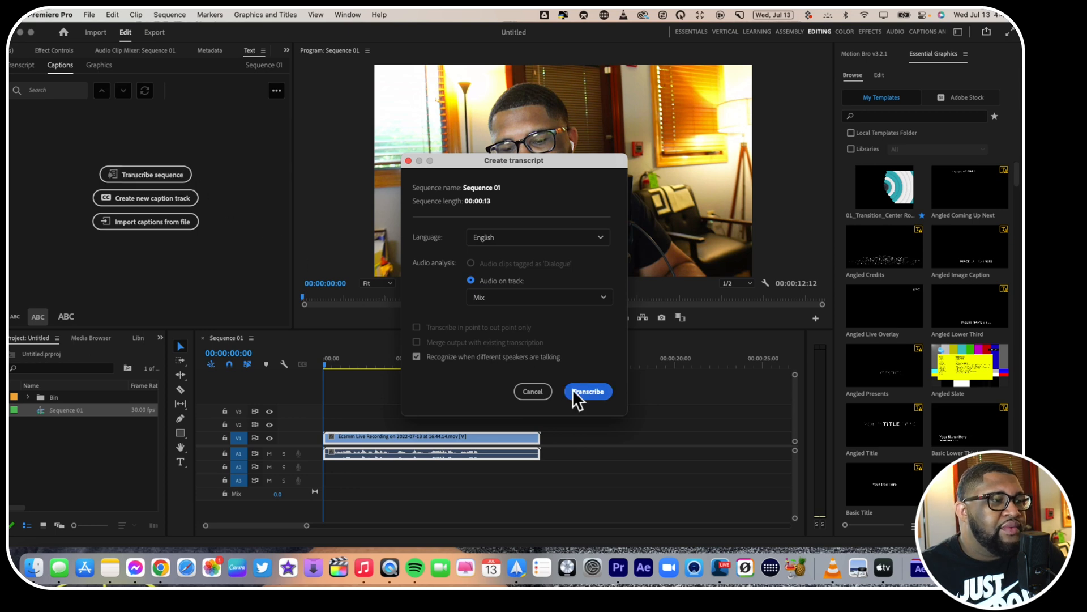
click(591, 394)
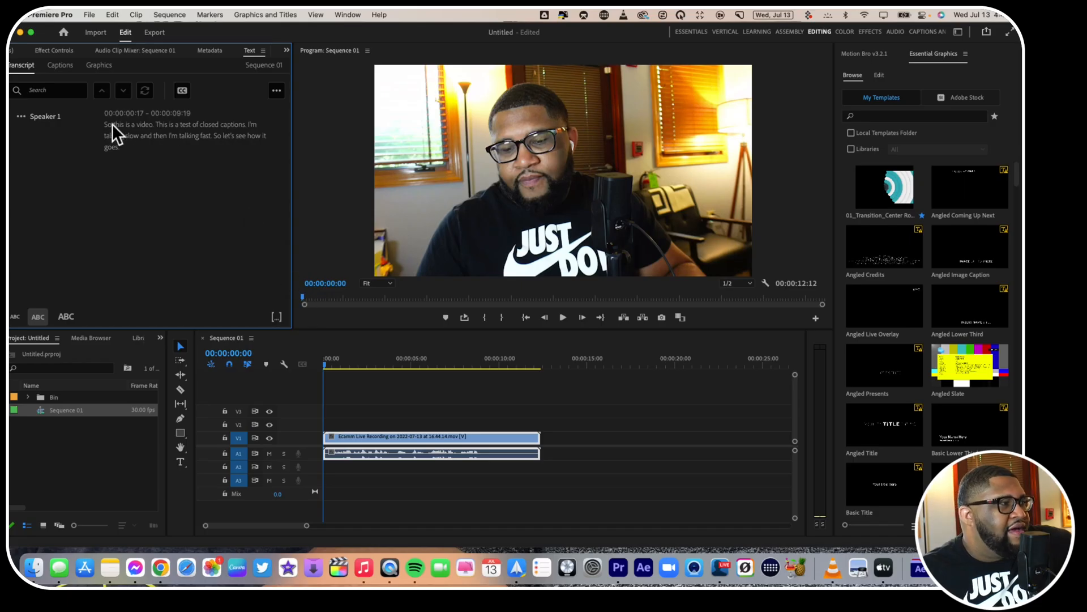
- Play the sequence from the start to check the transcript against the speech, and return the playhead to the beginning
click(324, 363)
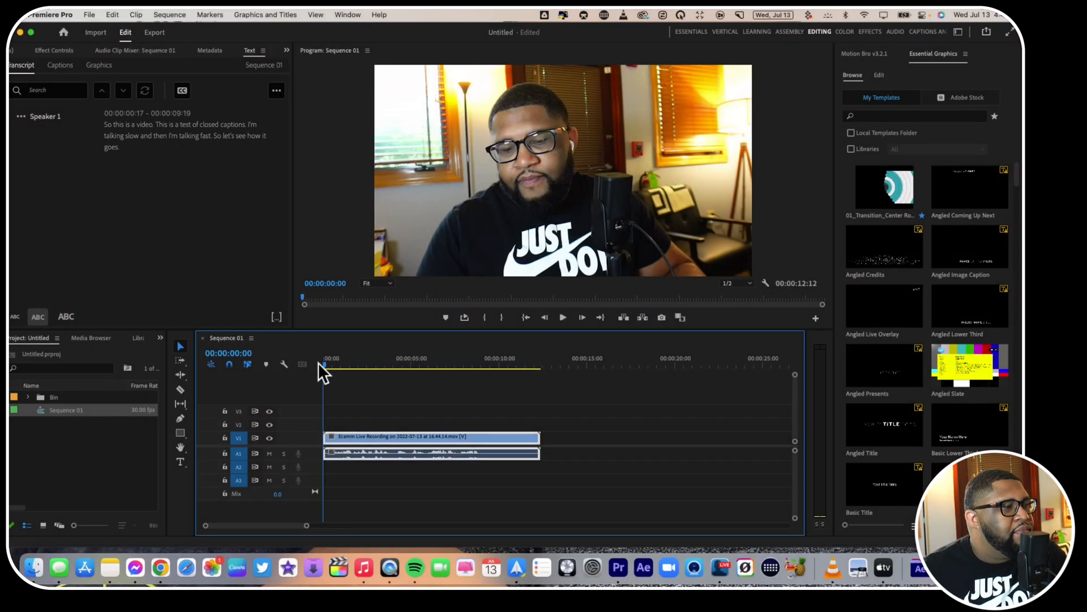
key(space)
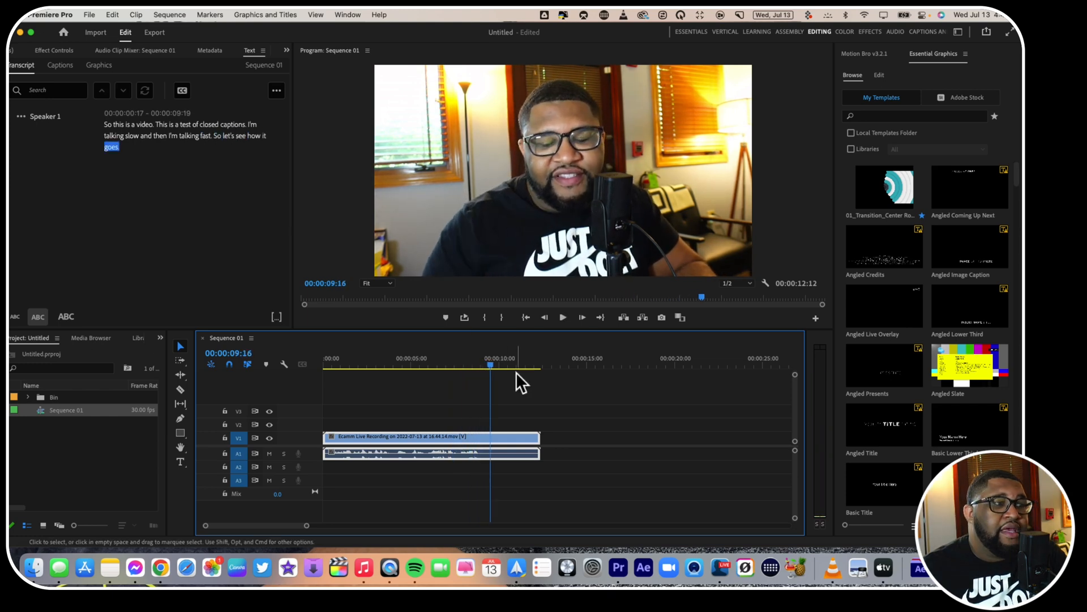
click(479, 365)
key(Home)
click(111, 394)
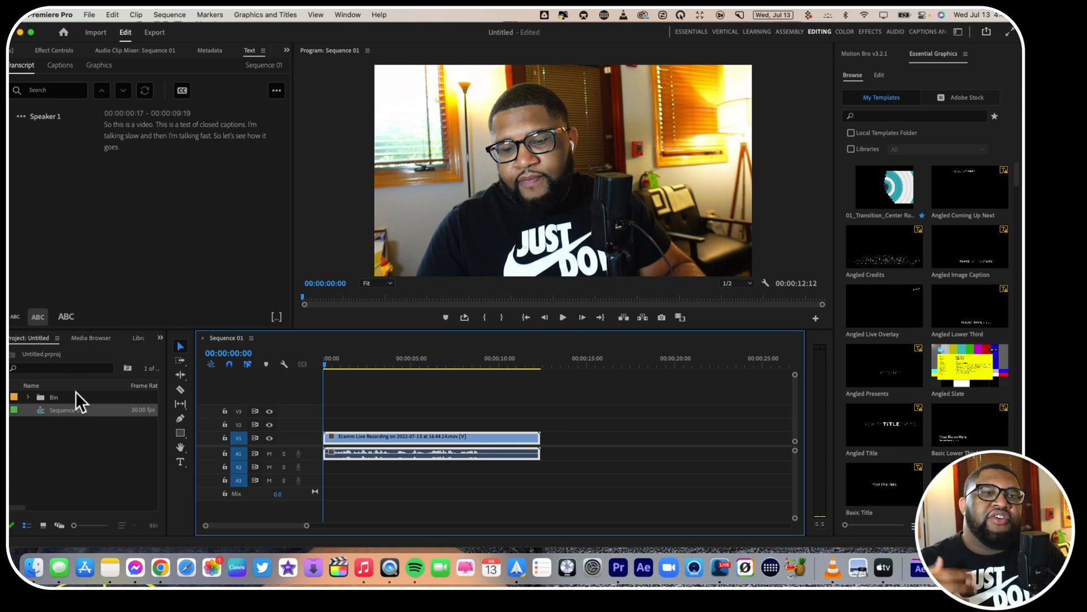
- Create subtitle captions from the sequence transcript with a maximum length of 30 characters and single lines
click(182, 92)
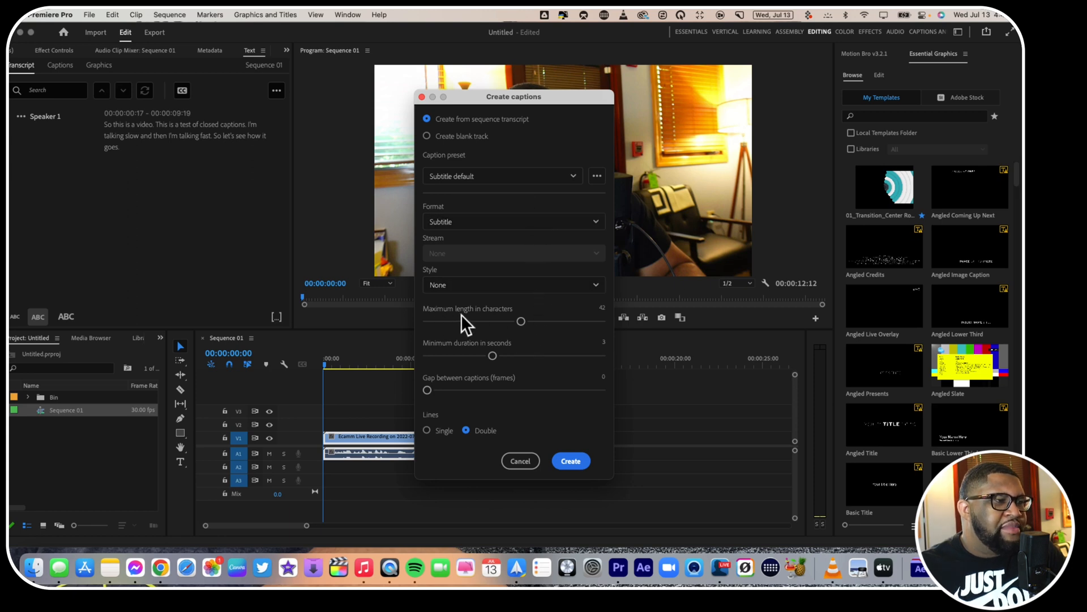
mouse_move(505, 323)
mouse_down()
mouse_move(449, 320)
mouse_move(488, 322)
mouse_up()
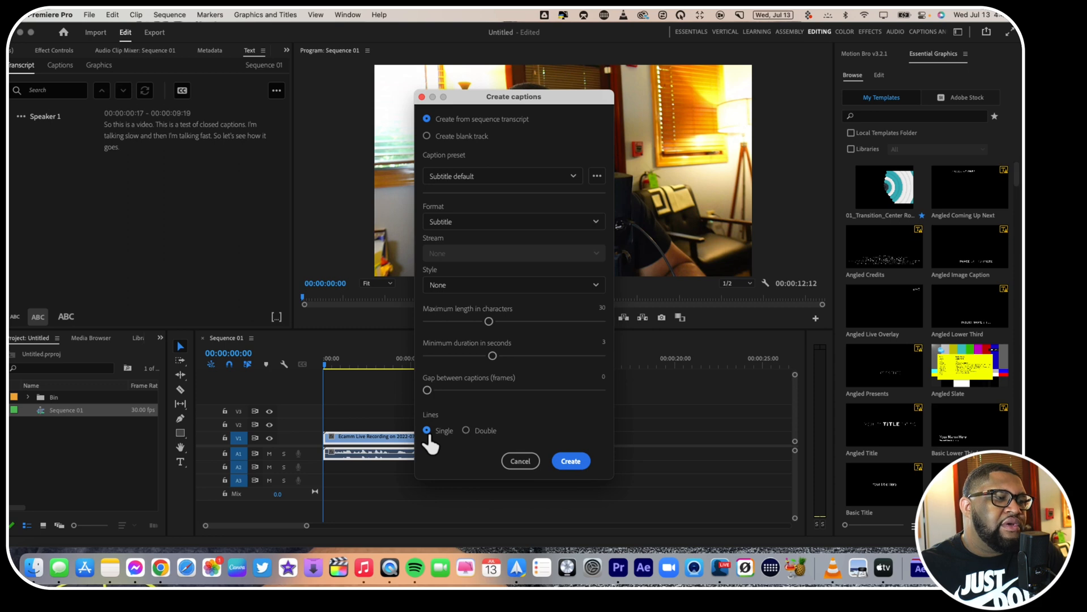
click(568, 463)
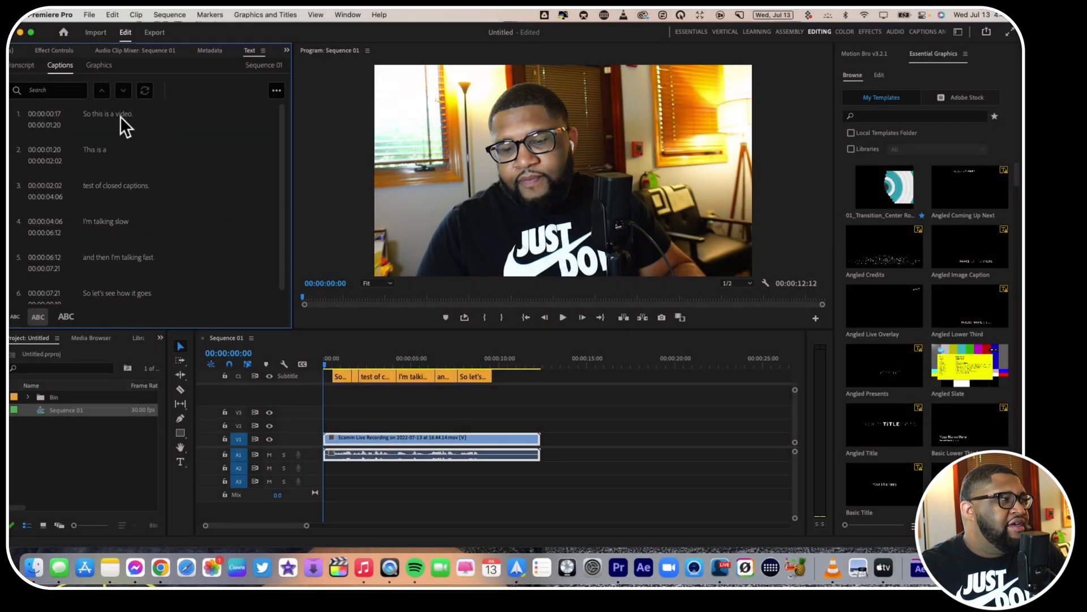
- Review several individual captions in the caption list and play the sequence from the start to check their timing
click(113, 186)
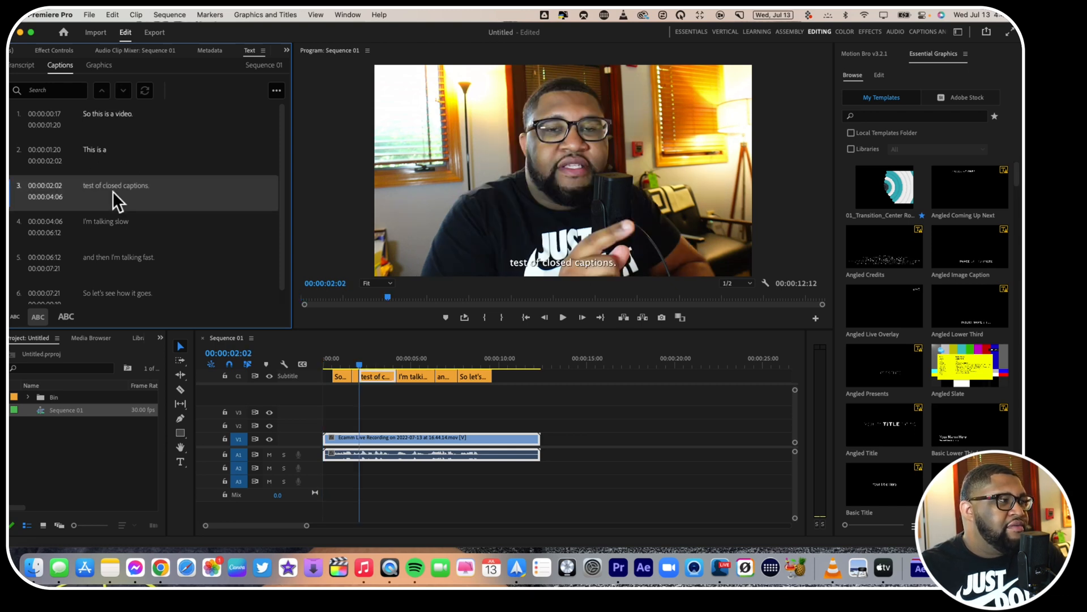
click(110, 218)
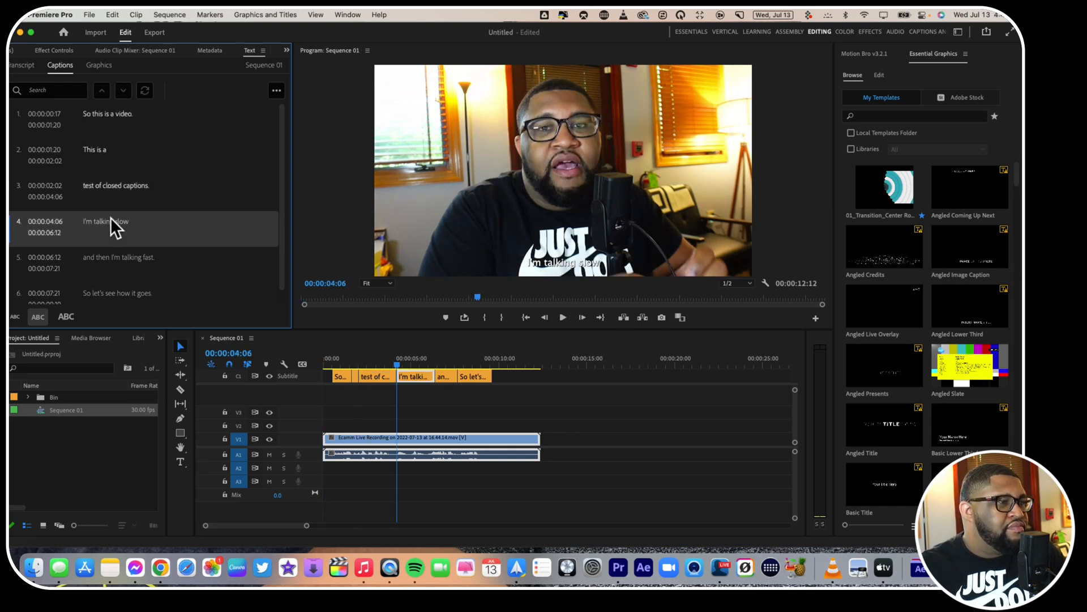
click(109, 255)
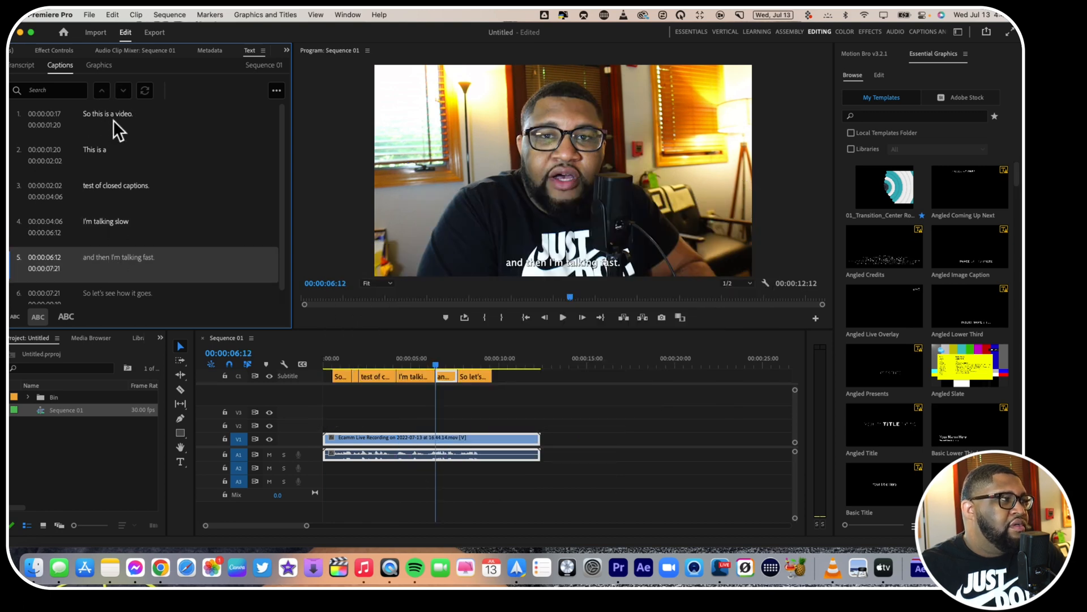
click(113, 120)
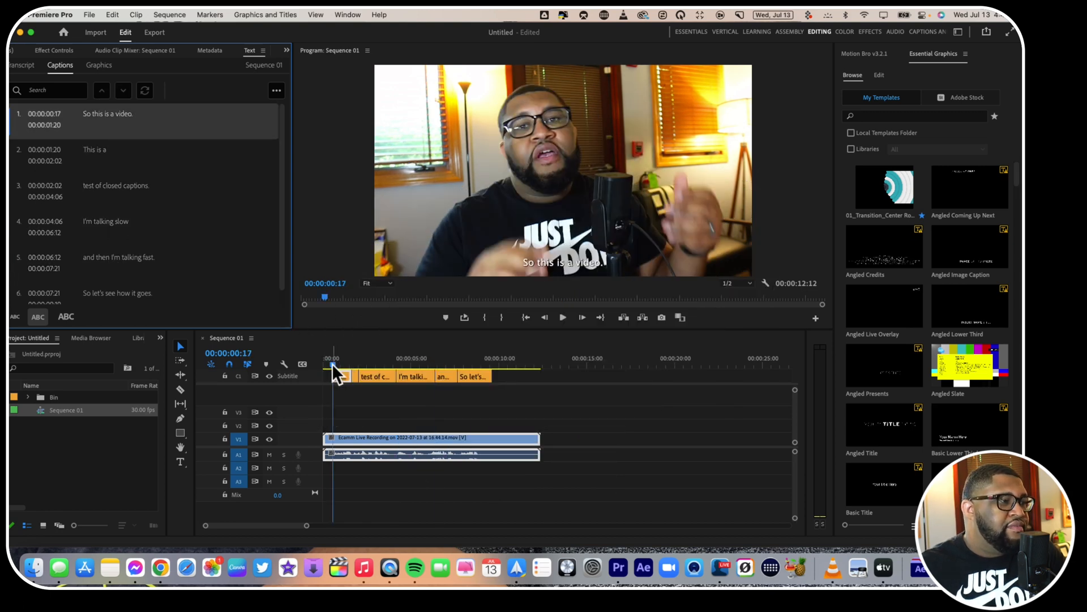
drag(332, 363, 292, 366)
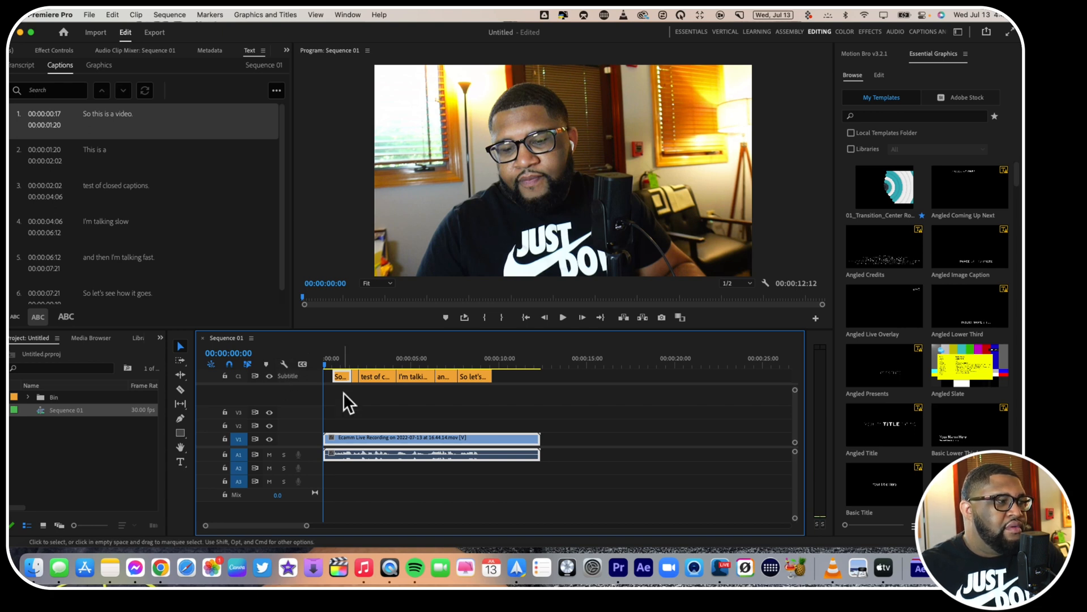
key(space)
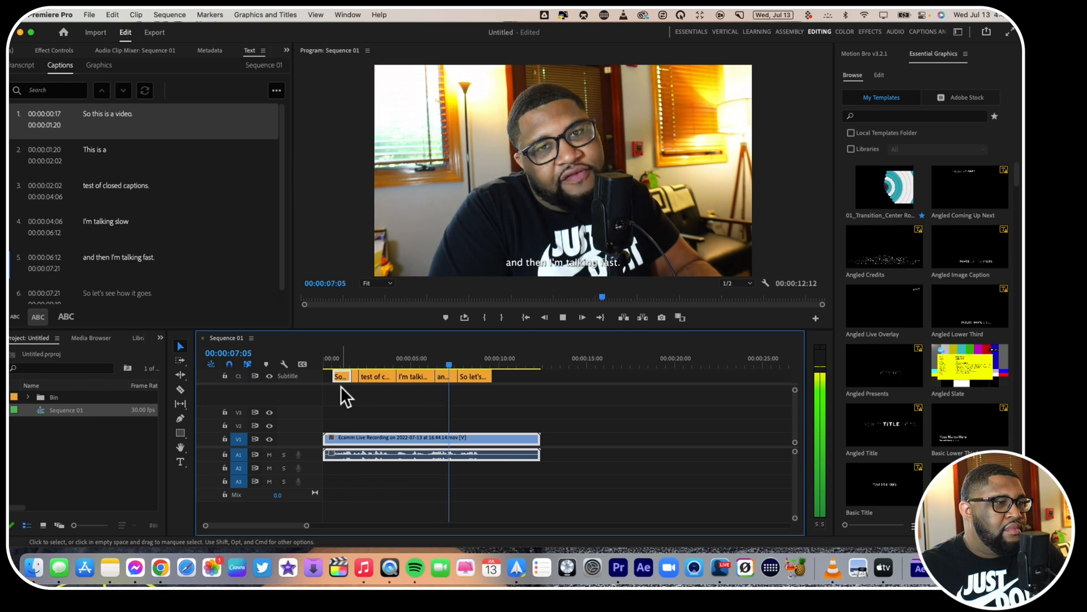
key(space)
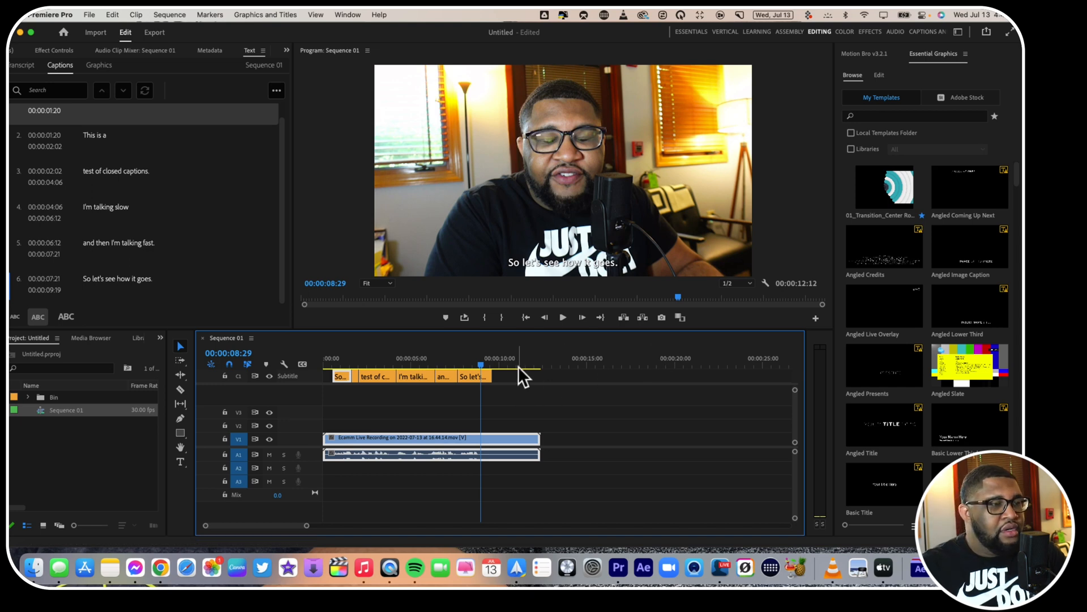
- Select all captions on the subtitle track and set their font to Marker Felt at size 96
drag(504, 380, 332, 377)
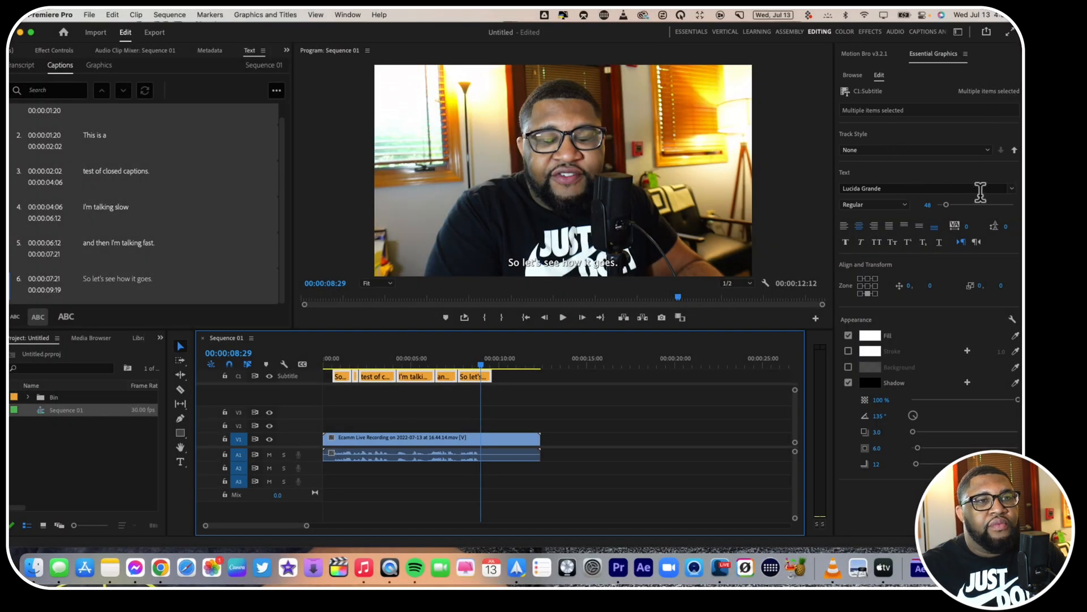
click(1012, 188)
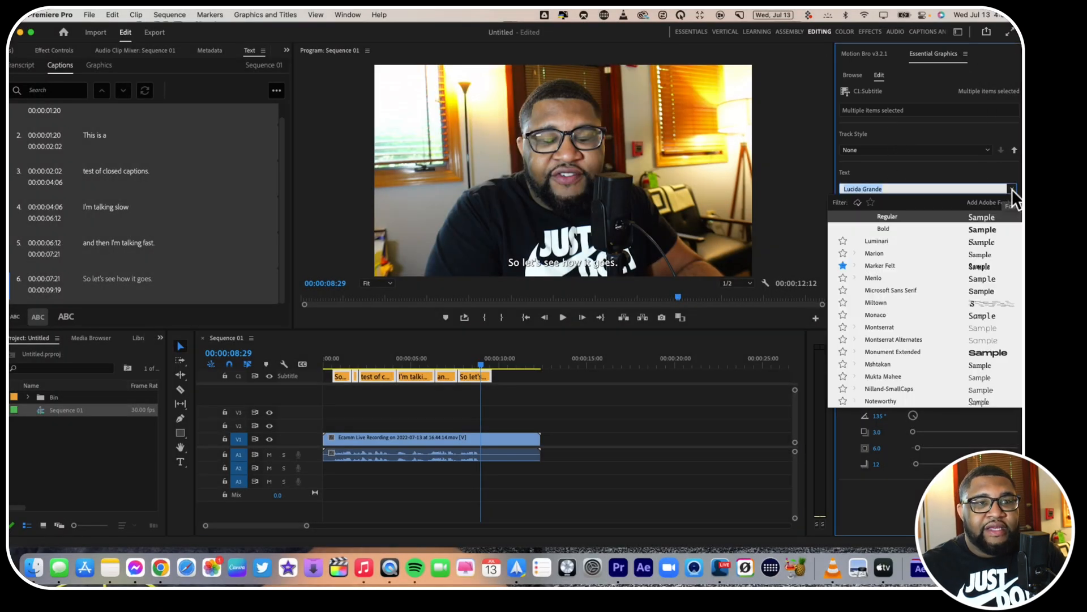
click(974, 266)
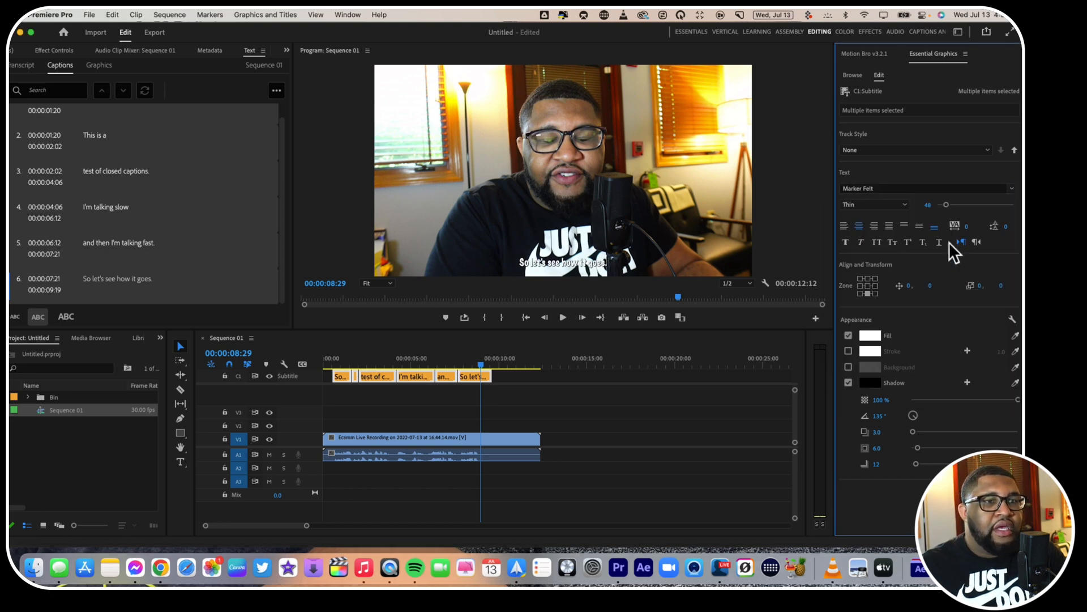
drag(949, 205, 953, 205)
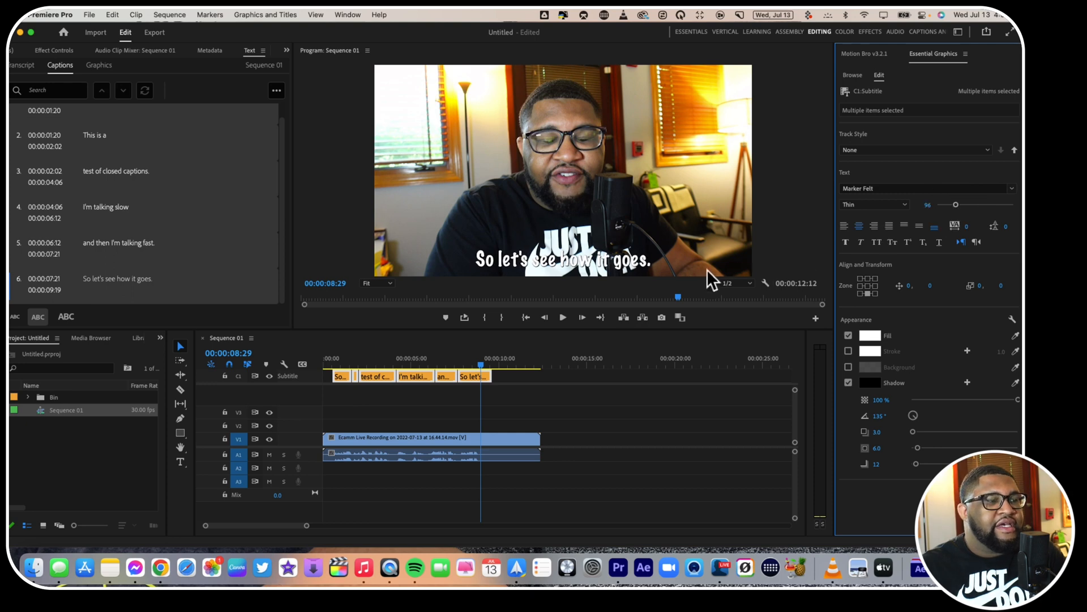
- Play the sequence from the first caption to check the restyled subtitles over the video
drag(481, 365, 349, 378)
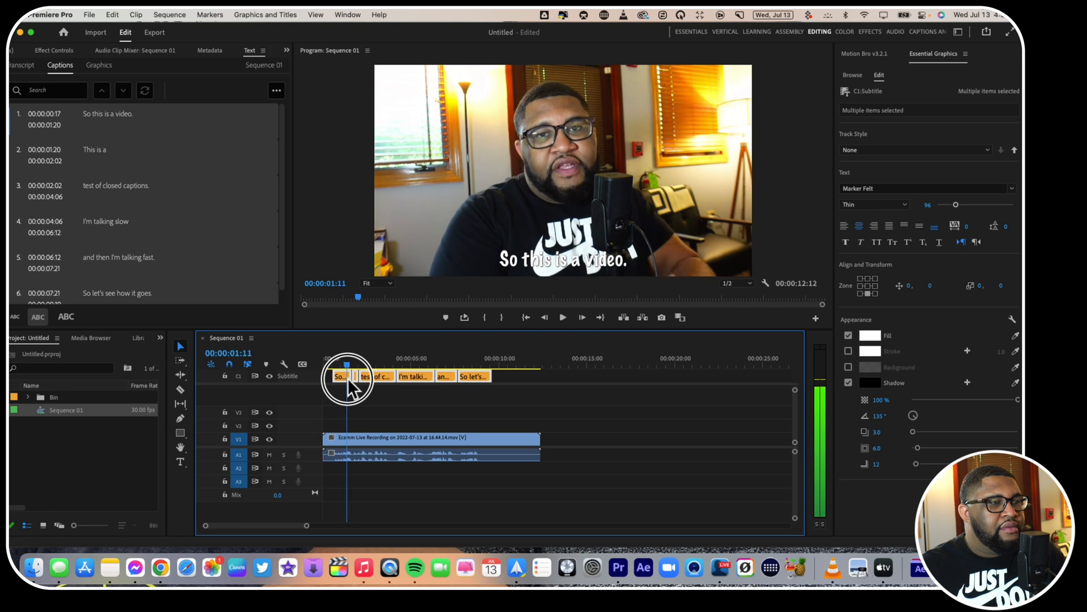
key(space)
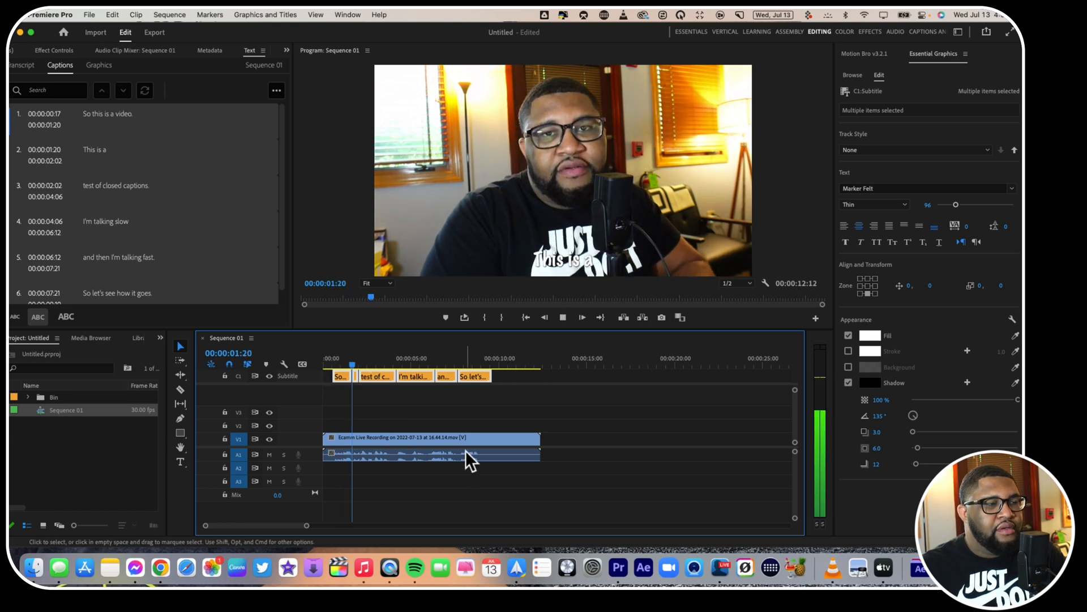
key(space)
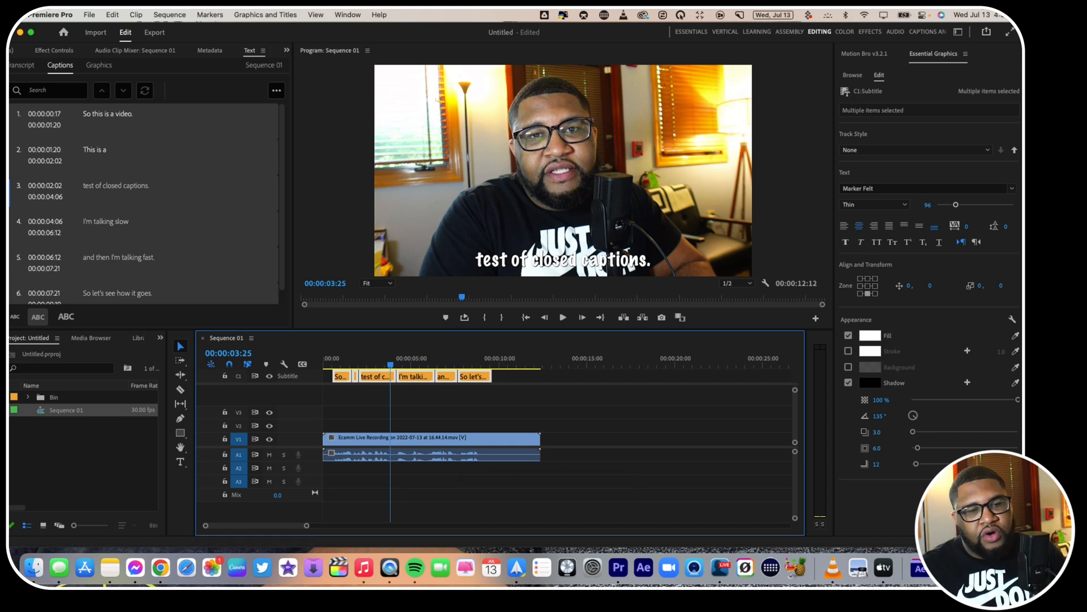